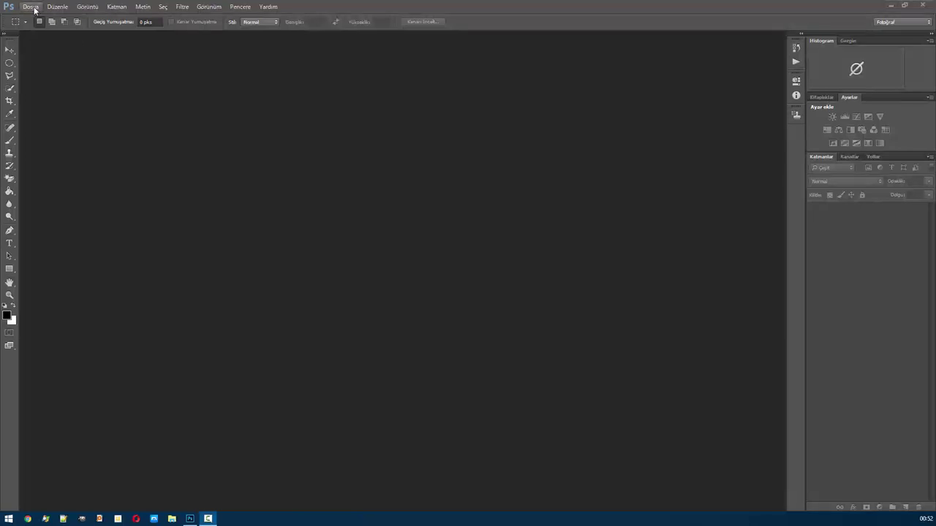
# - Open 11.png, the cat with its paw raised, as a new document
pyautogui.click(36, 10)
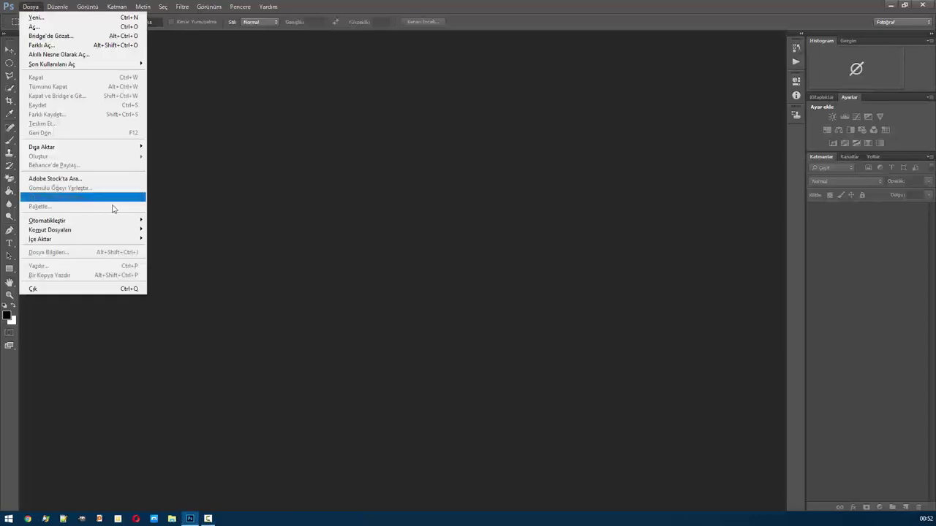
pyautogui.click(34, 26)
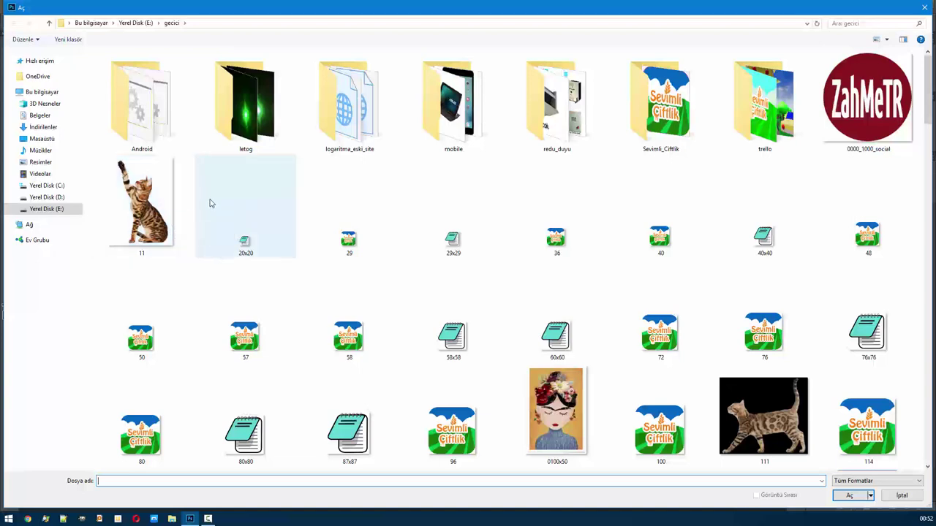
pyautogui.moveTo(142, 202)
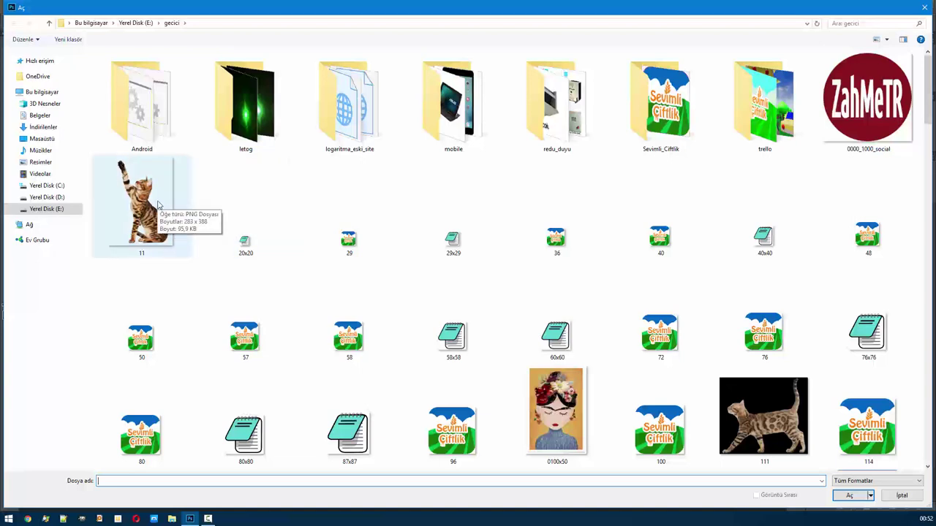
pyautogui.doubleClick(158, 205)
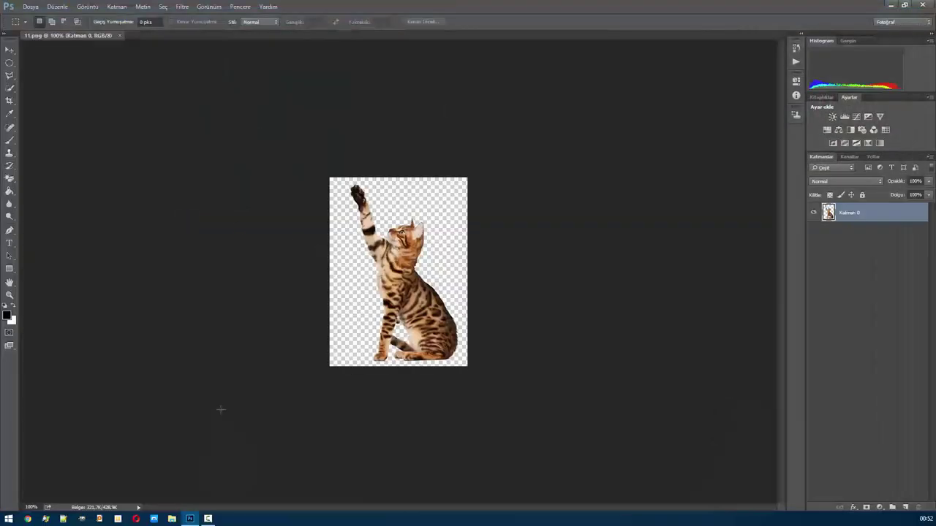
# - Show the Timeline panel and create a frame animation from the cat image
pyautogui.click(240, 7)
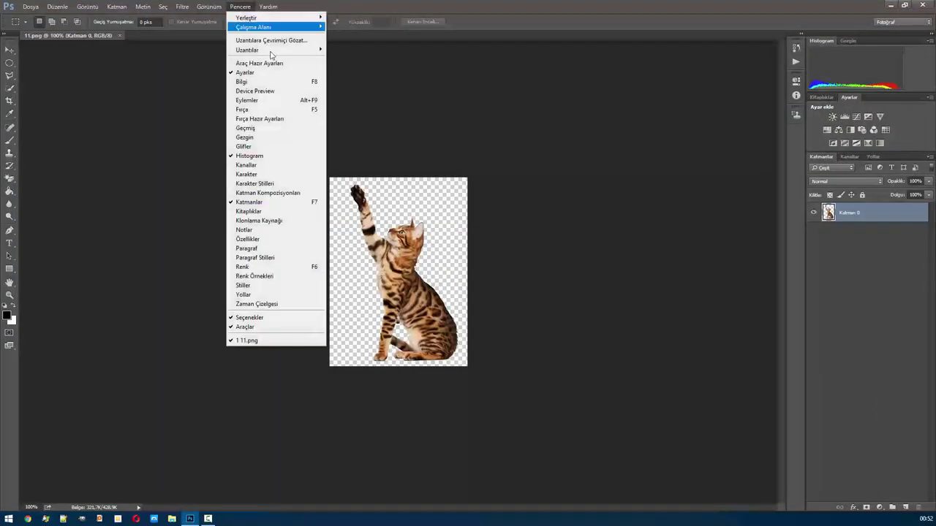
pyautogui.click(241, 7)
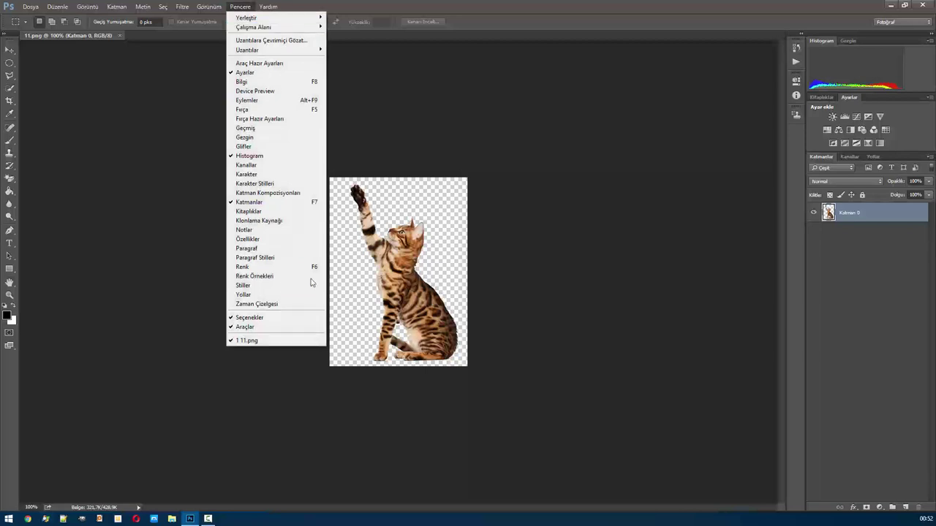
pyautogui.click(291, 305)
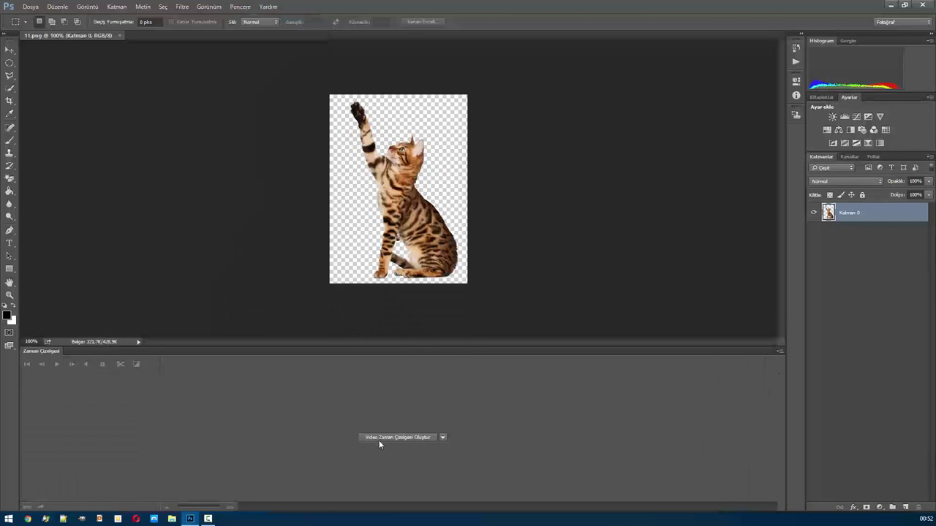
pyautogui.click(442, 437)
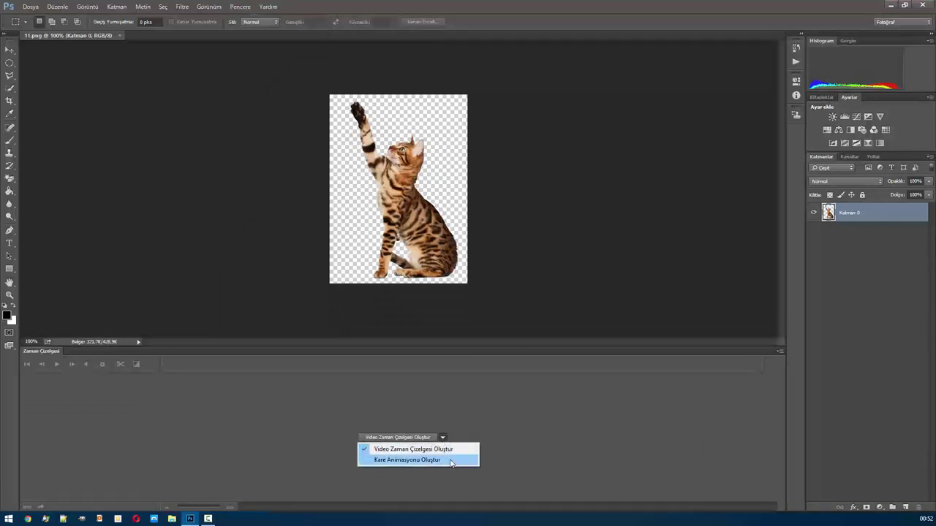
pyautogui.click(451, 461)
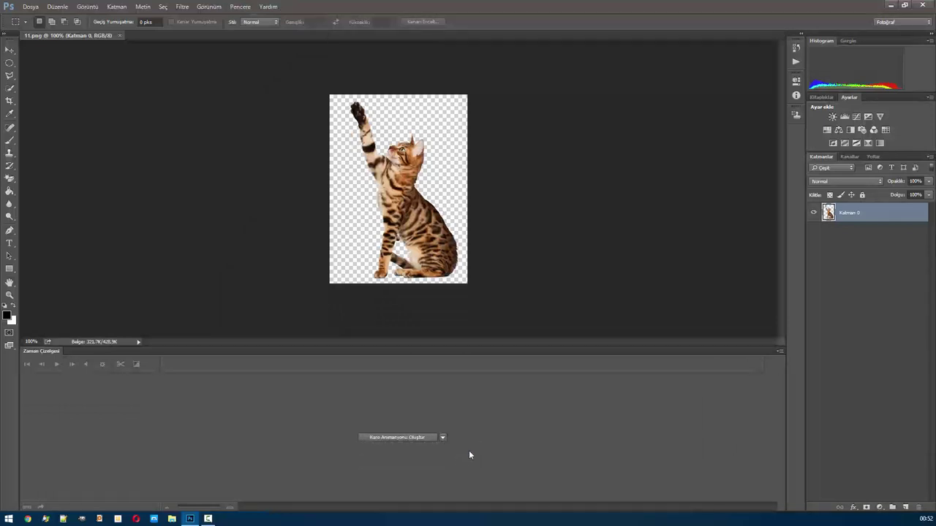
pyautogui.click(408, 437)
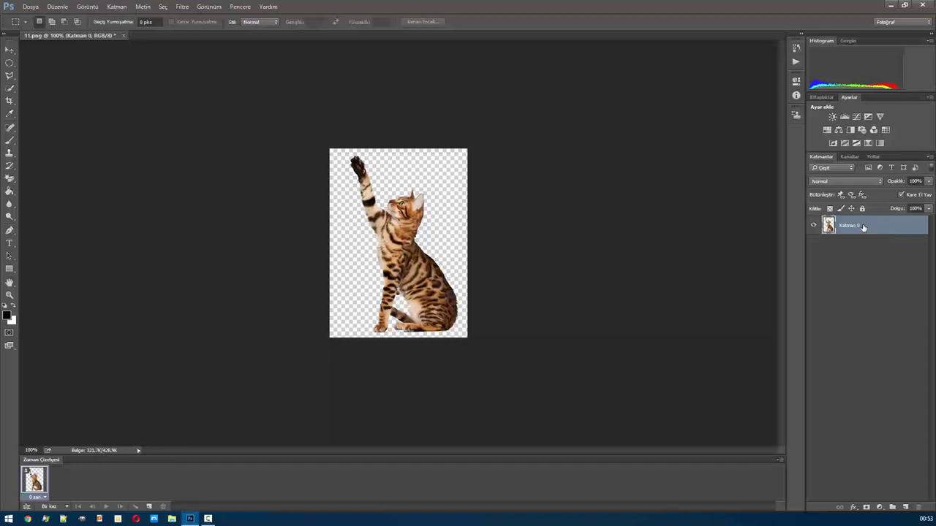
# - Duplicate Katman 0 twice, making Katman 0 kopya and Katman 0 kopya 2
pyautogui.rightClick(864, 227)
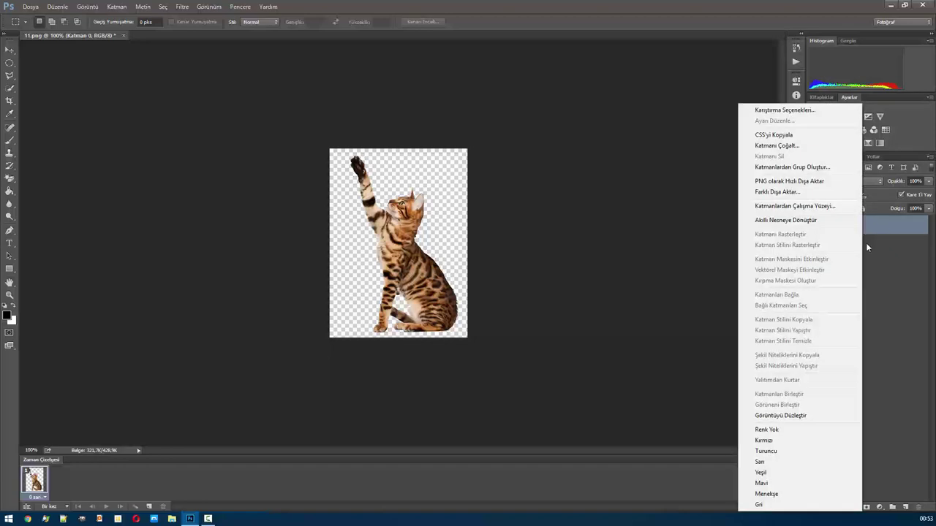
pyautogui.click(797, 146)
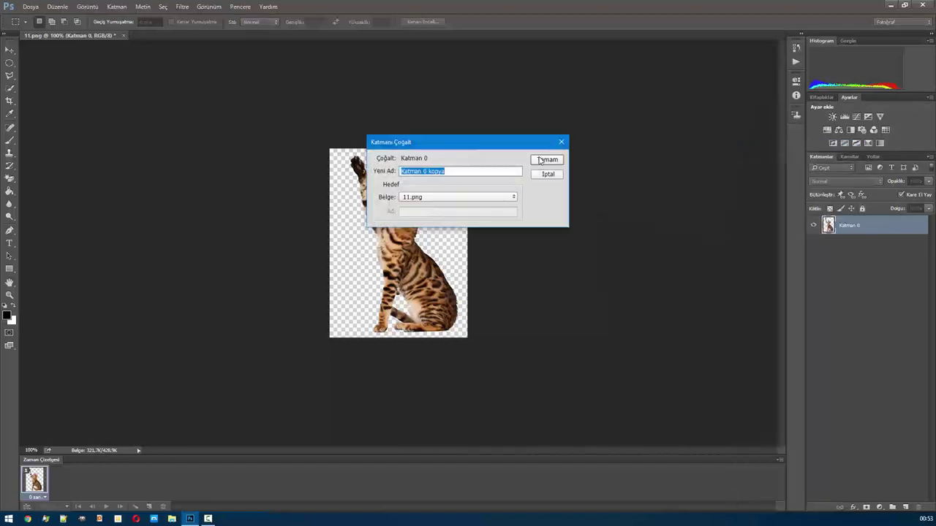
pyautogui.click(542, 161)
pyautogui.rightClick(875, 226)
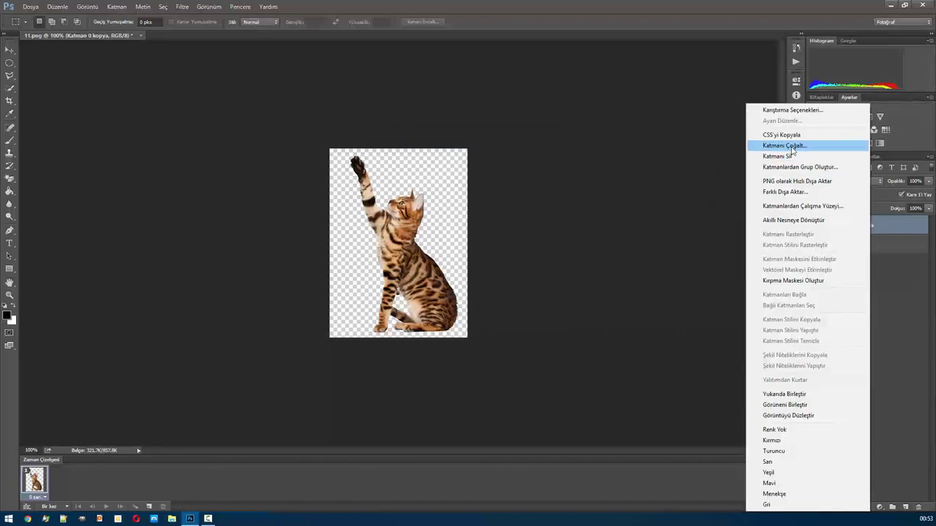
pyautogui.click(797, 146)
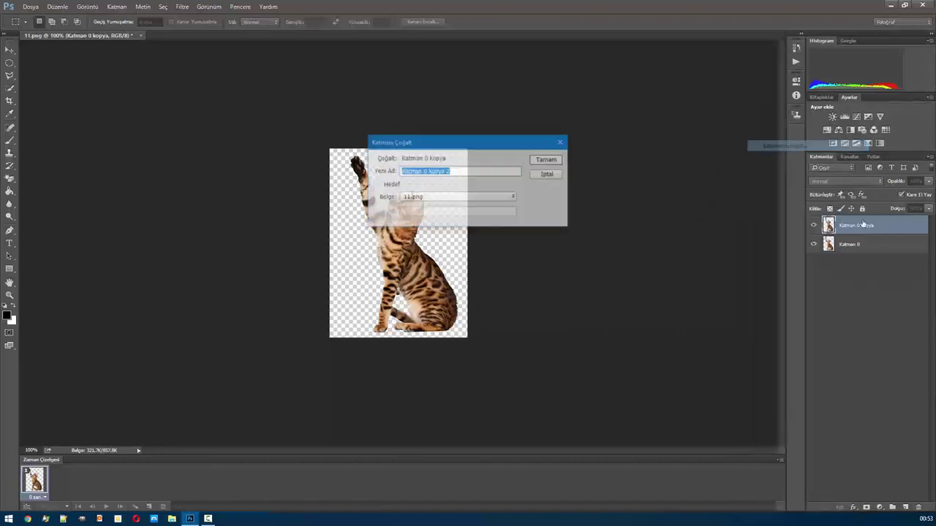
pyautogui.click(559, 160)
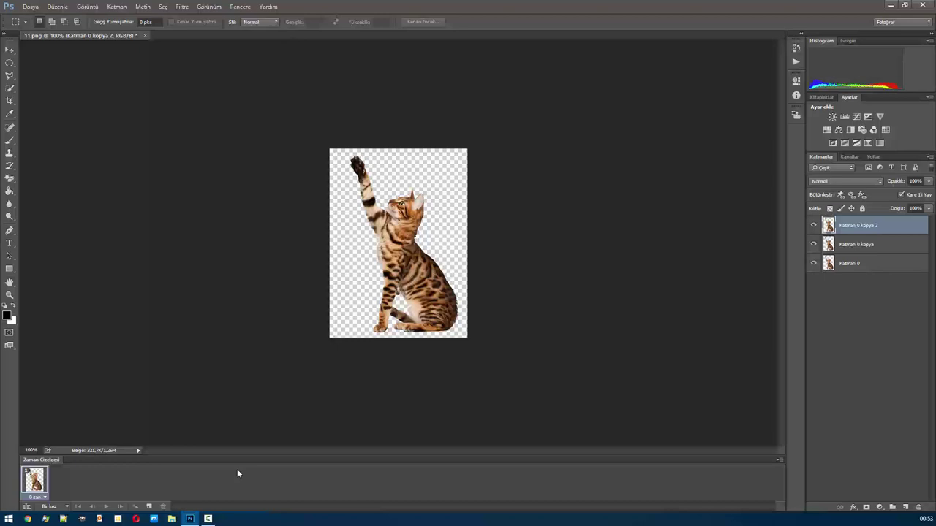
pyautogui.click(64, 507)
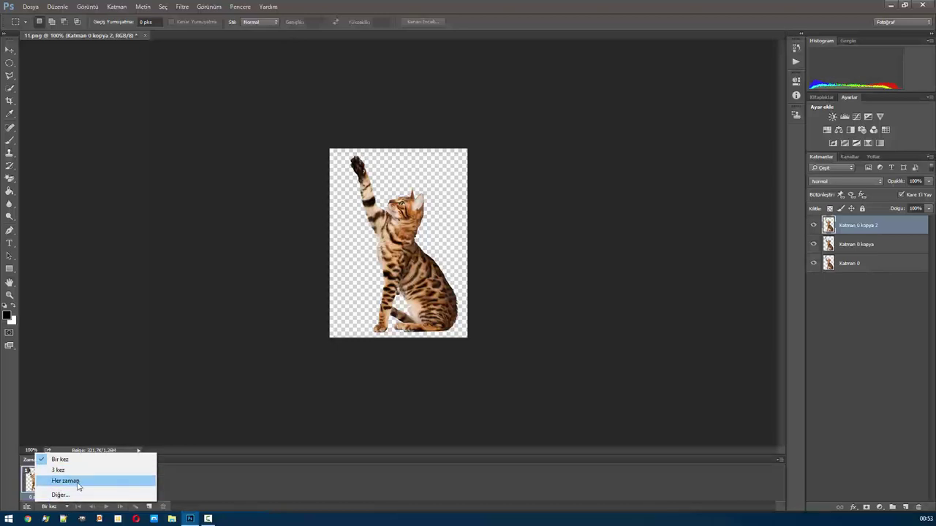
pyautogui.click(185, 482)
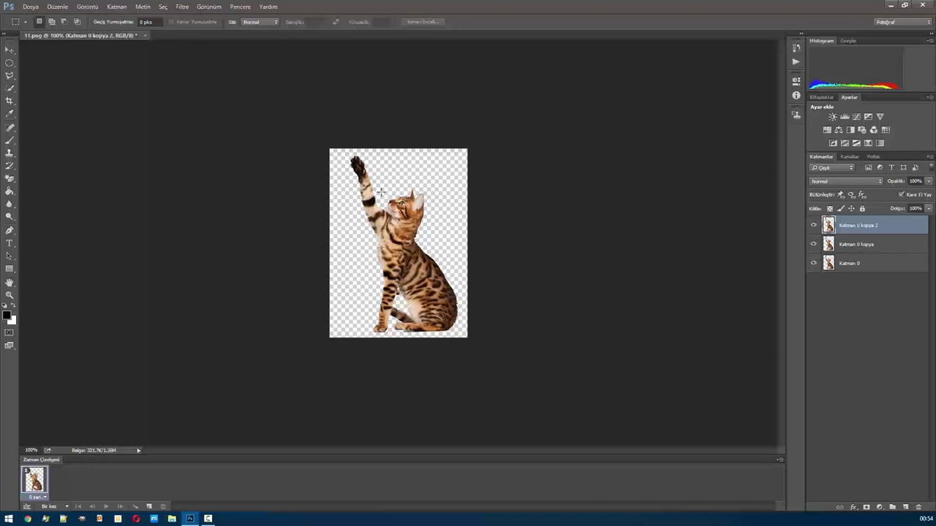
# - Add frame 2 showing only Katman 0 kopya, with Katman 0 kopya 2 and Katman 0 hidden
pyautogui.click(150, 506)
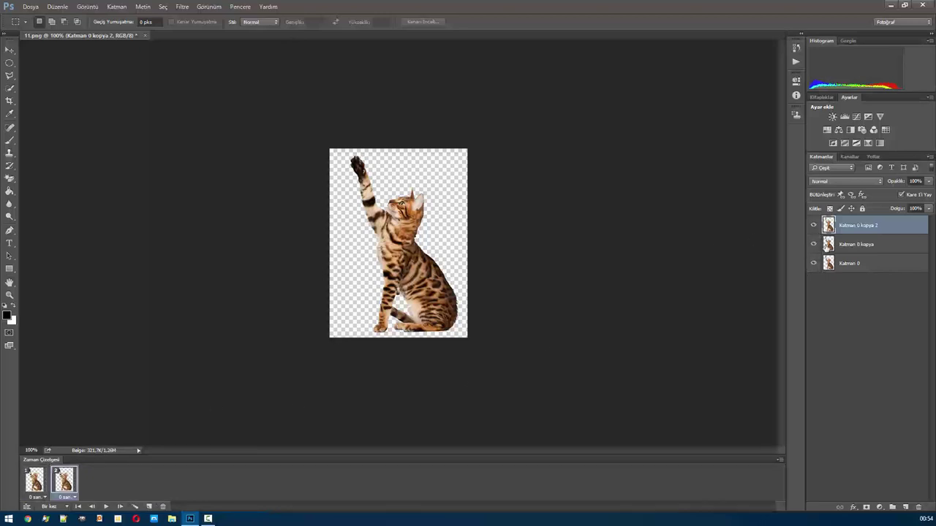
pyautogui.click(814, 226)
pyautogui.click(814, 263)
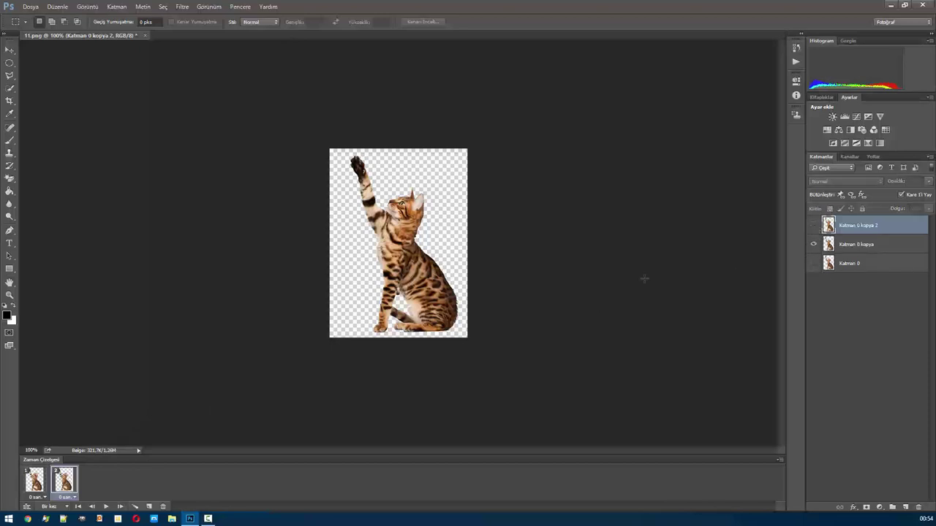
pyautogui.click(869, 245)
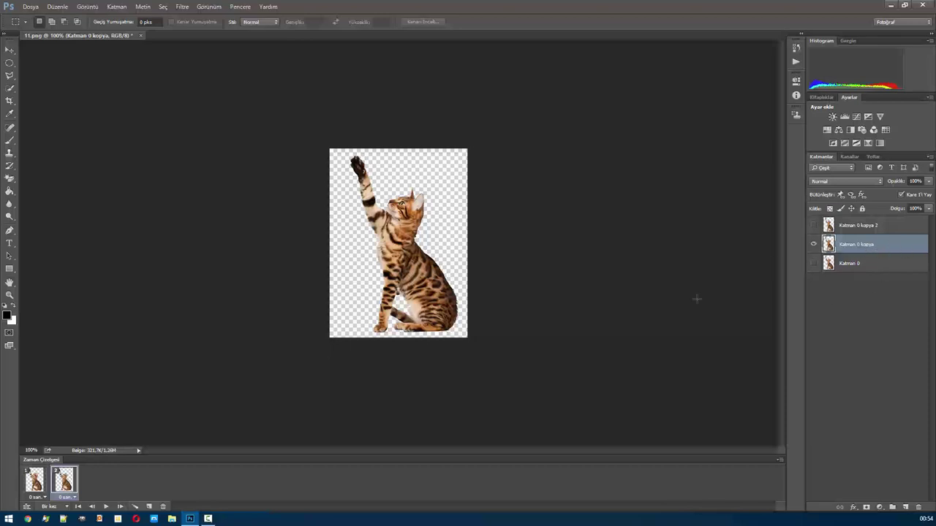
# - Puppet-warp Katman 0 kopya, rotating the raised paw to about -28°, and commit
pyautogui.click(57, 6)
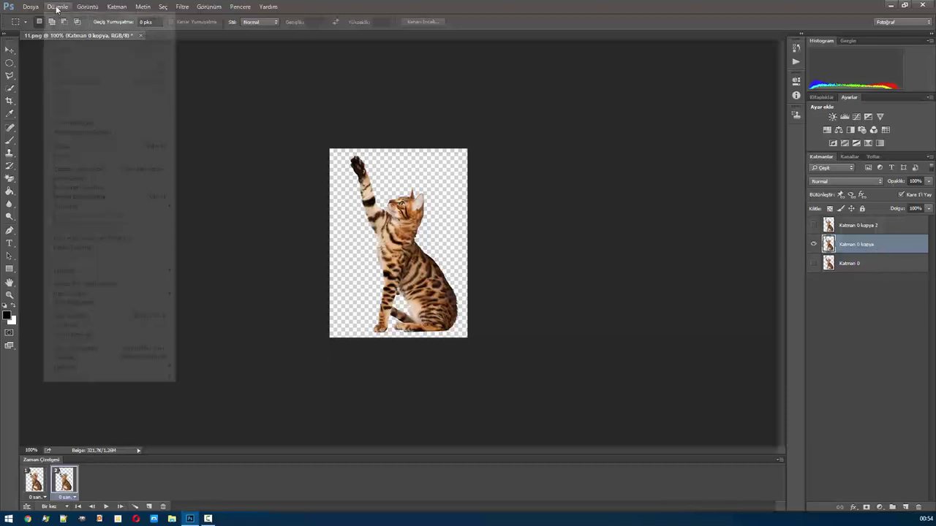
pyautogui.click(81, 181)
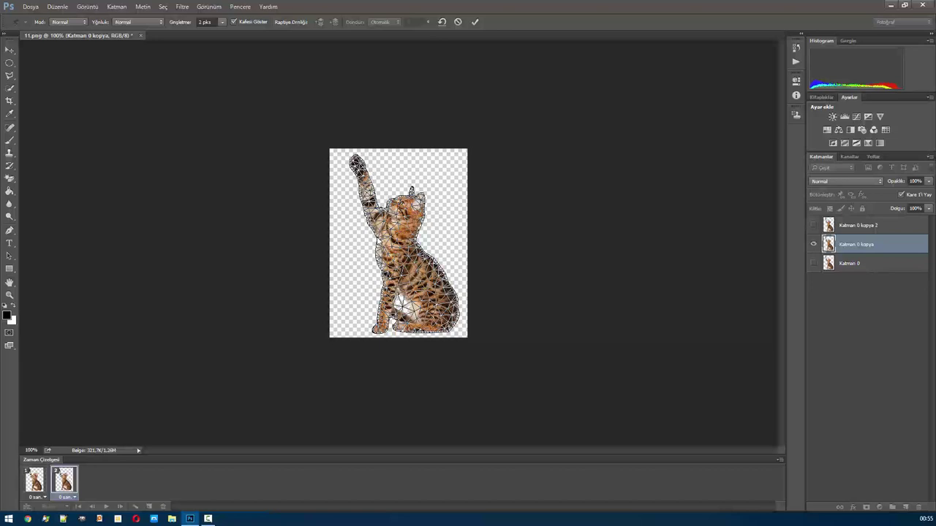
pyautogui.click(383, 240)
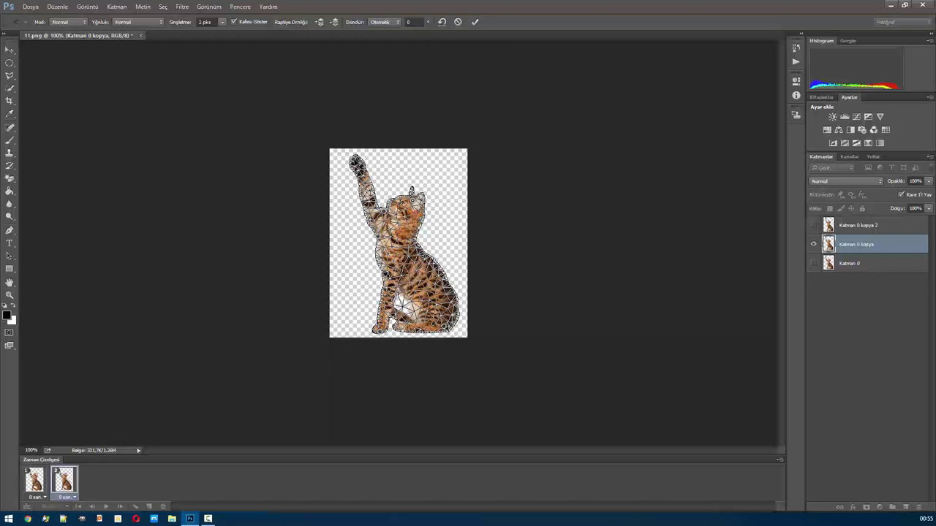
pyautogui.moveTo(356, 163); pyautogui.dragTo(348, 178)
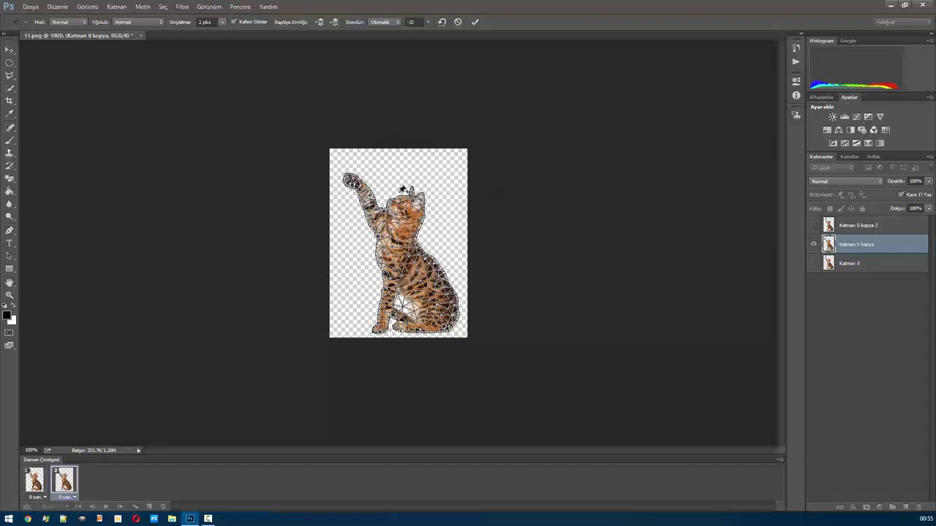
pyautogui.moveTo(352, 178); pyautogui.dragTo(345, 183)
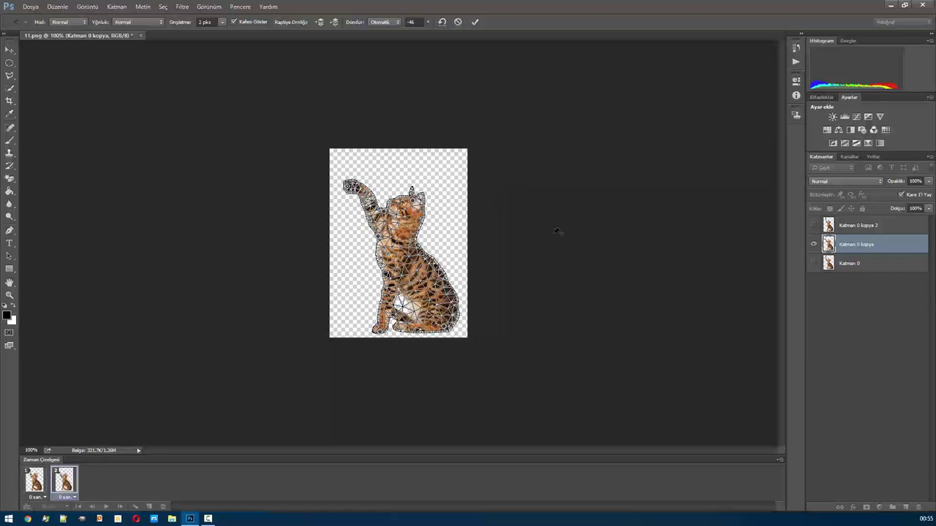
pyautogui.moveTo(351, 192)
pyautogui.mouseDown()
pyautogui.moveTo(382, 197)
pyautogui.moveTo(369, 173)
pyautogui.mouseUp()
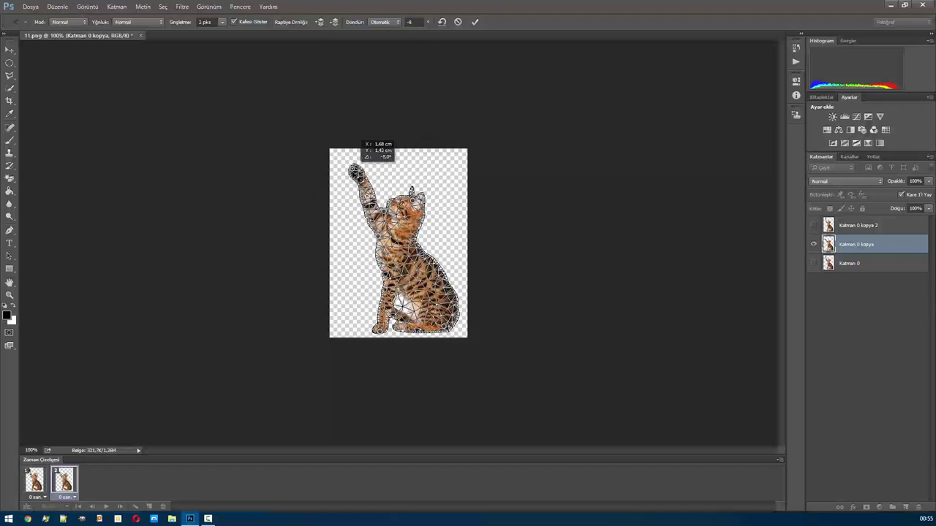
pyautogui.moveTo(364, 159); pyautogui.dragTo(355, 162)
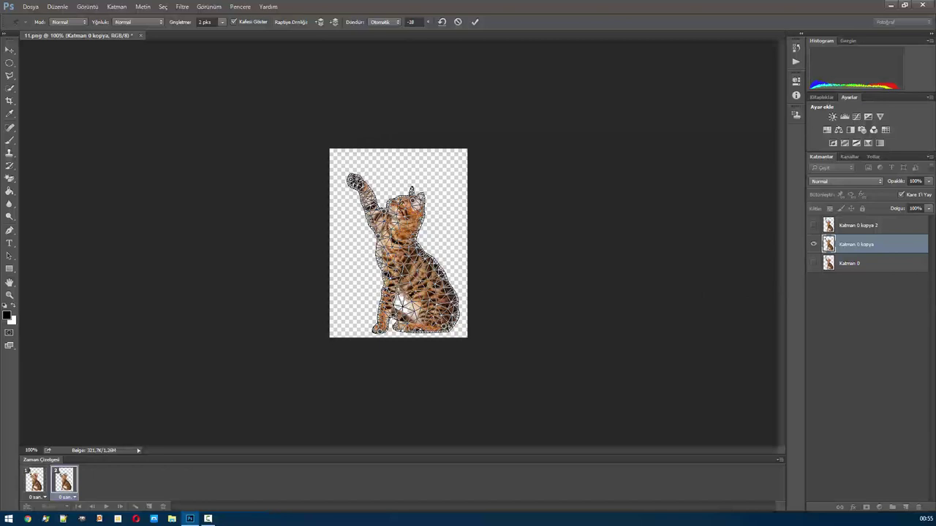
pyautogui.press('Return')
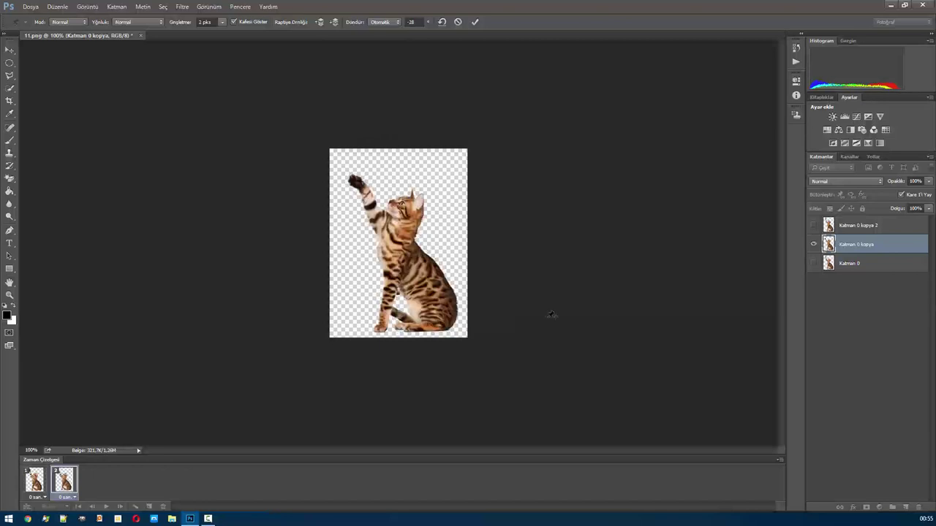
# - Add frame 3 showing only Katman 0, with Katman 0 kopya hidden
pyautogui.click(152, 506)
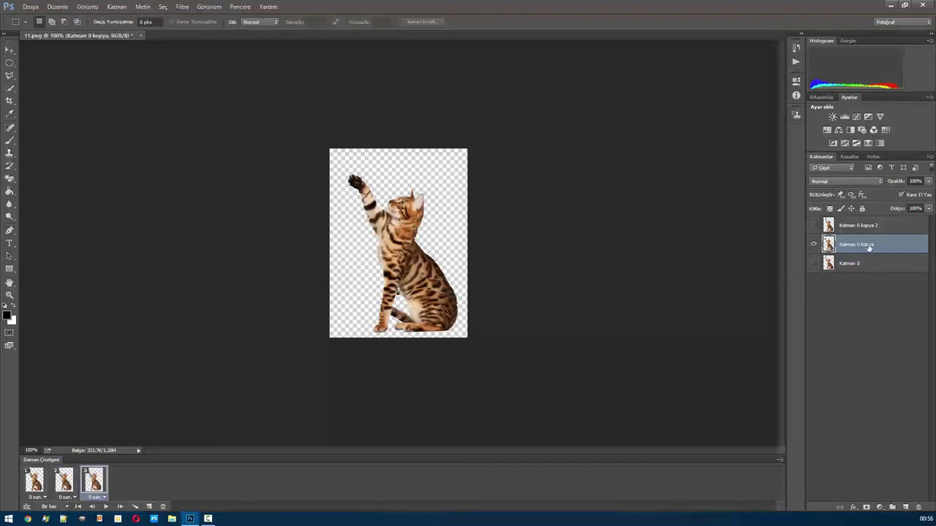
pyautogui.click(814, 245)
pyautogui.click(860, 266)
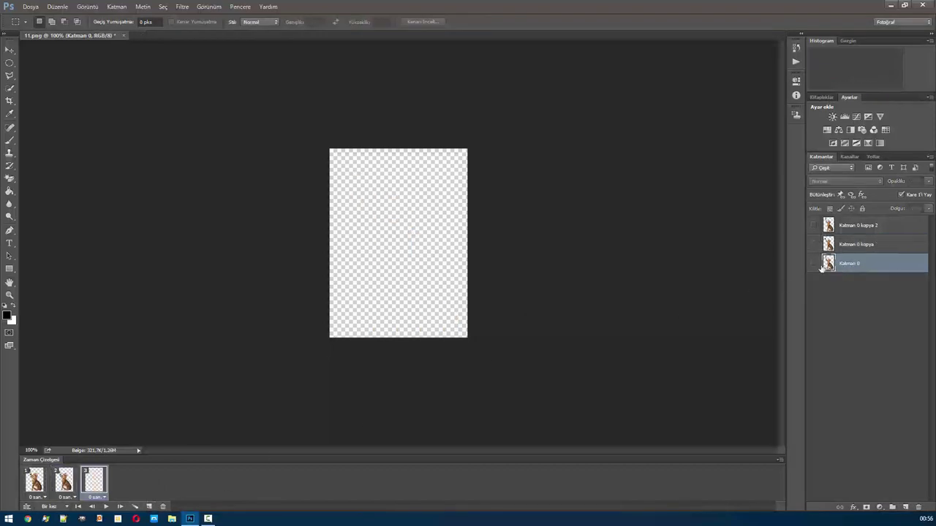
pyautogui.click(813, 264)
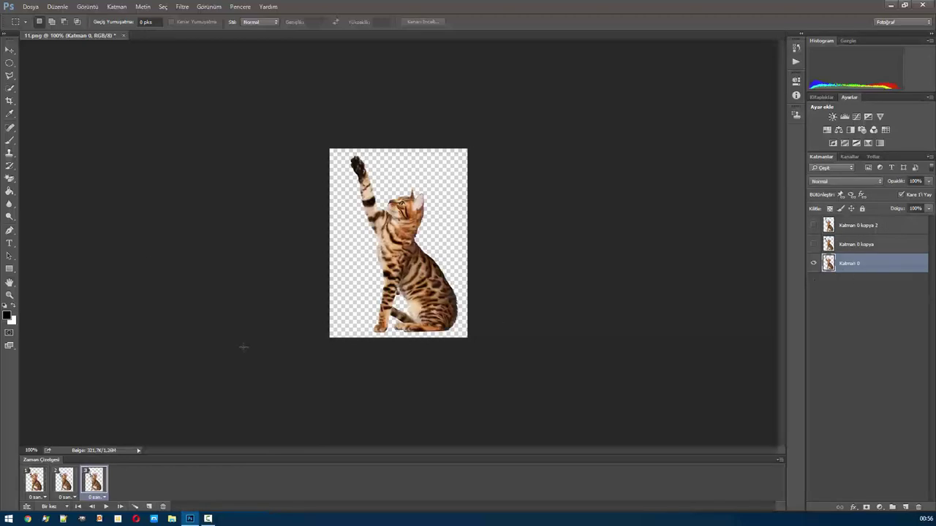
# - Puppet-warp Katman 0's paw down to -73°, commit, and play the animation
pyautogui.click(66, 7)
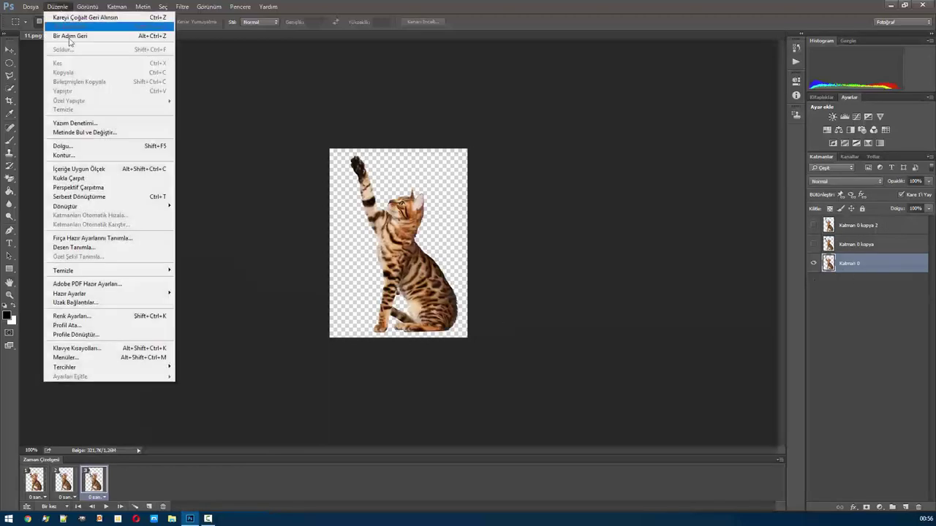
pyautogui.click(87, 180)
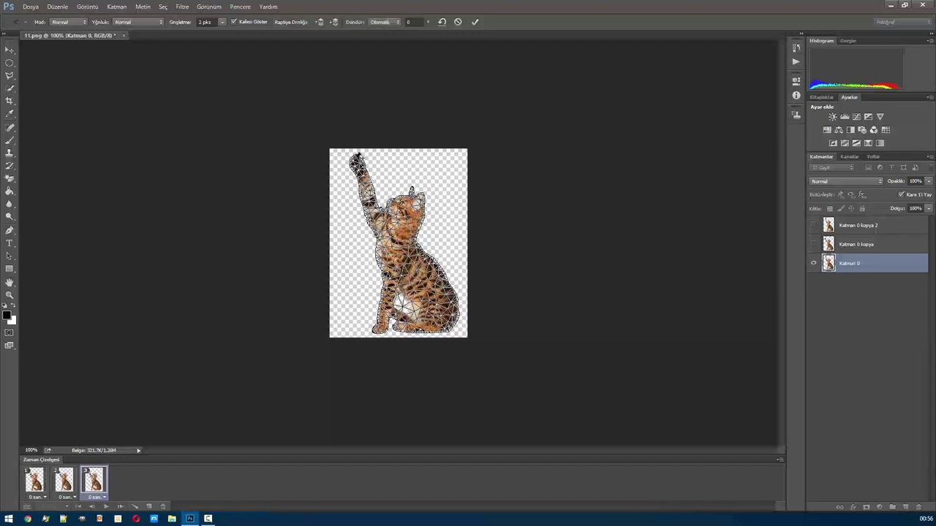
pyautogui.click(381, 330)
pyautogui.moveTo(357, 164); pyautogui.dragTo(356, 202)
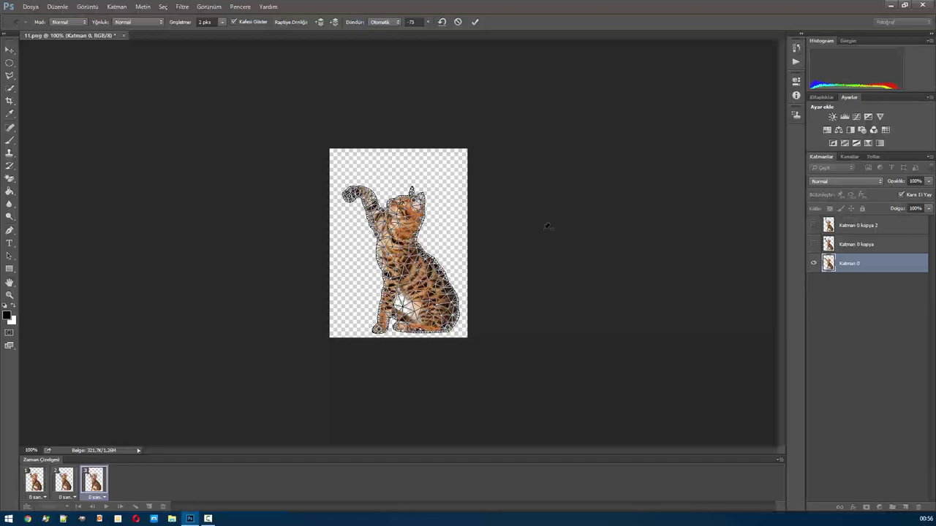
pyautogui.press('Return')
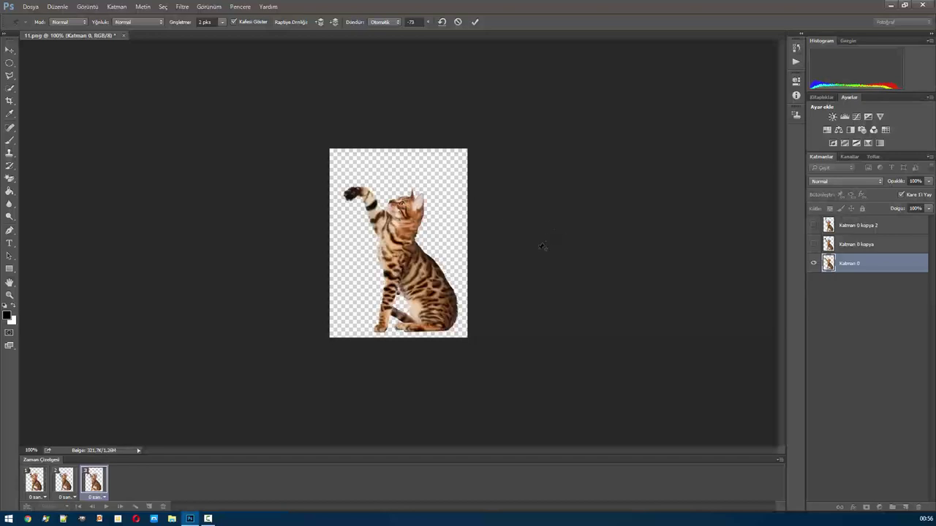
pyautogui.click(106, 507)
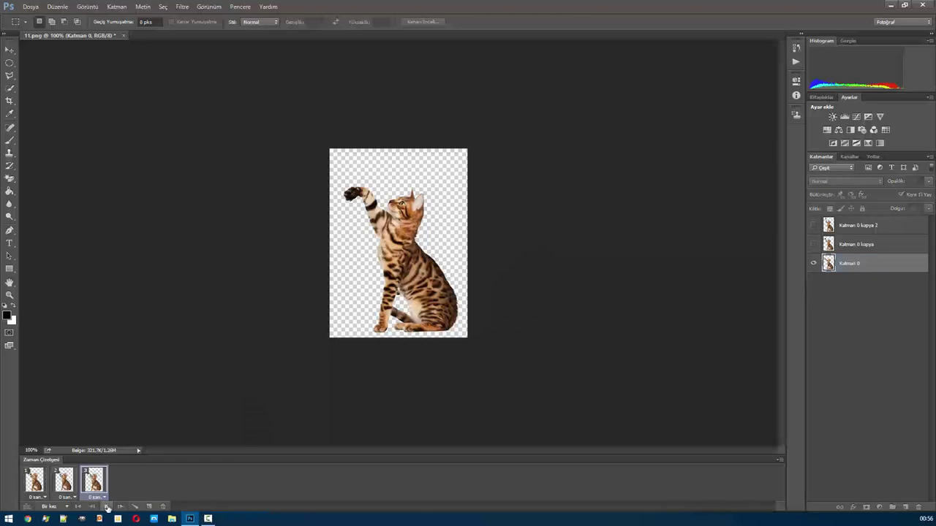
# - Set the animation to loop forever (Her zaman) and preview playback
pyautogui.click(68, 507)
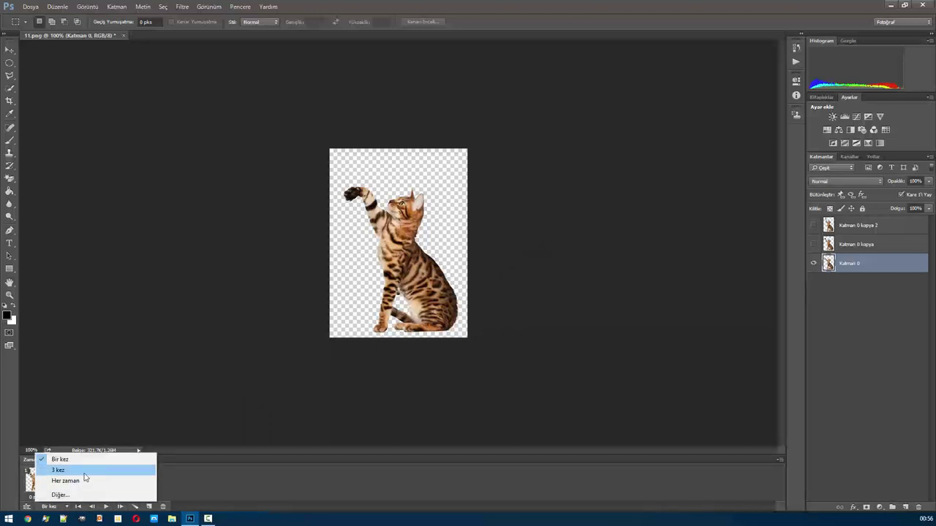
pyautogui.click(84, 479)
pyautogui.click(106, 506)
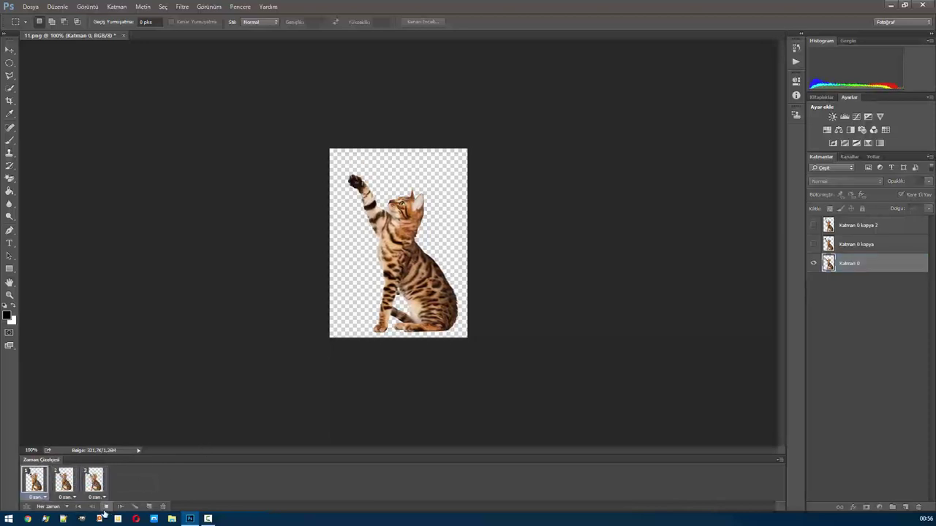
pyautogui.press('space')
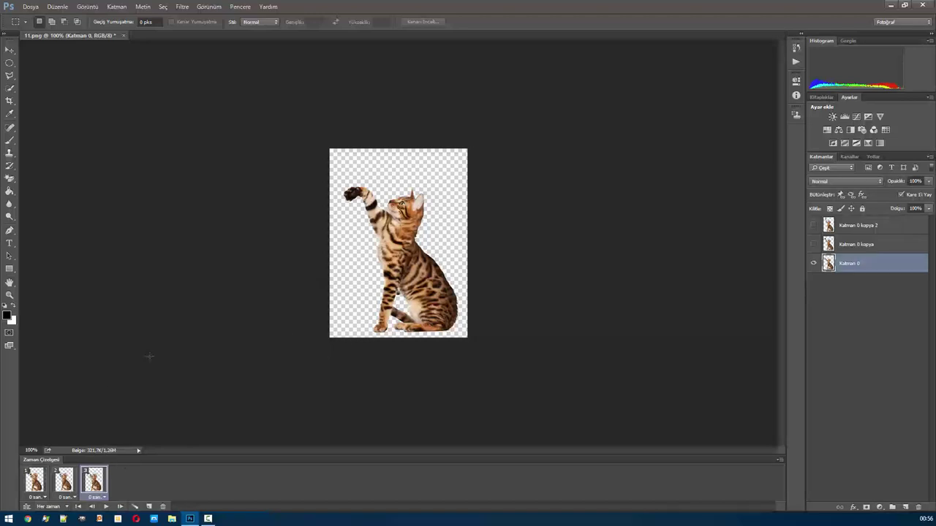
# - Set all three frame delays to 0,1 saniye and preview the animation
pyautogui.click(46, 498)
pyautogui.click(80, 393)
pyautogui.click(69, 498)
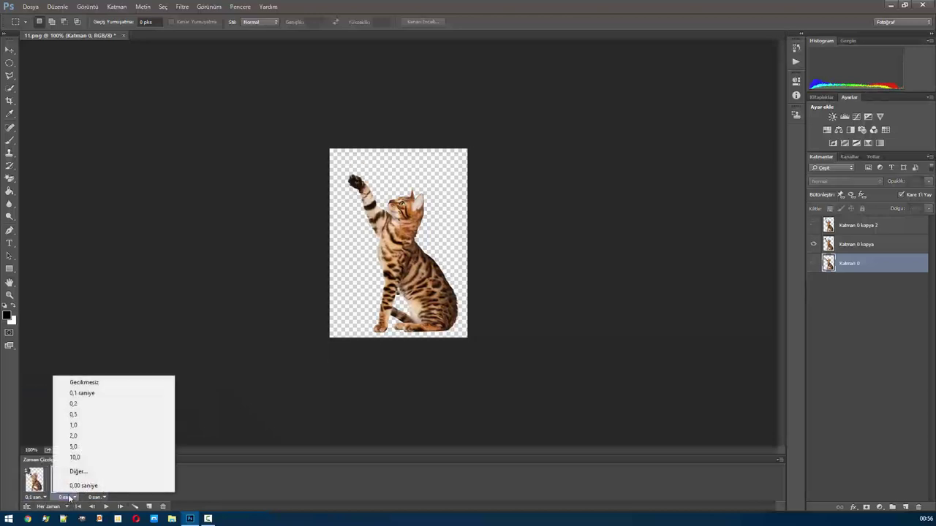
pyautogui.click(81, 394)
pyautogui.click(98, 497)
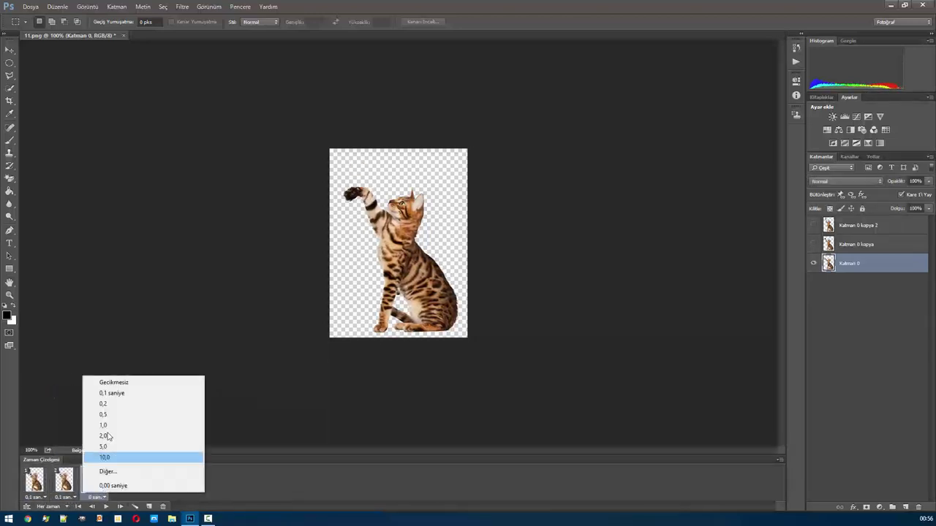
pyautogui.click(117, 394)
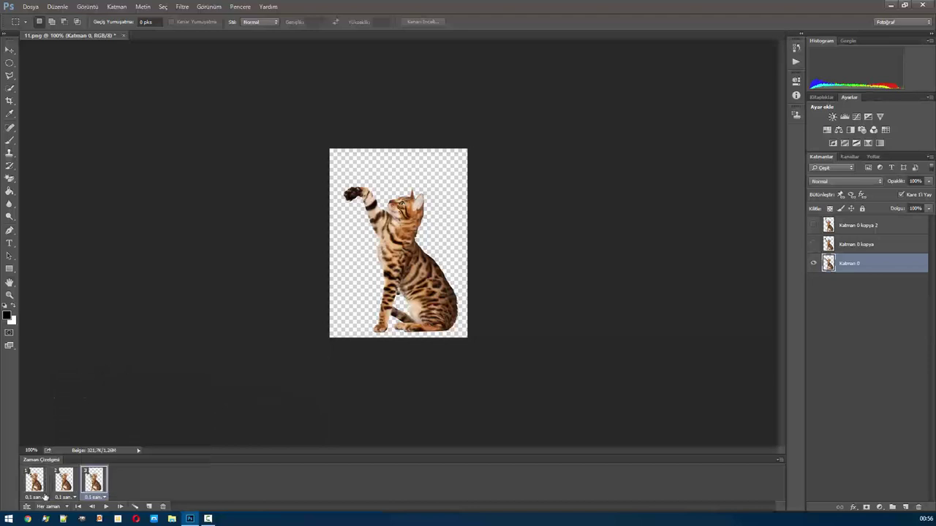
pyautogui.click(107, 507)
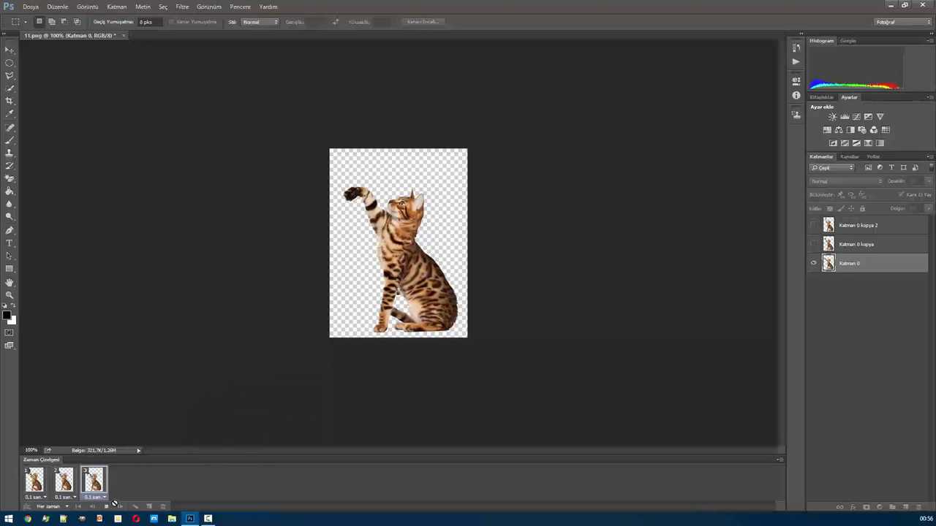
pyautogui.press('space')
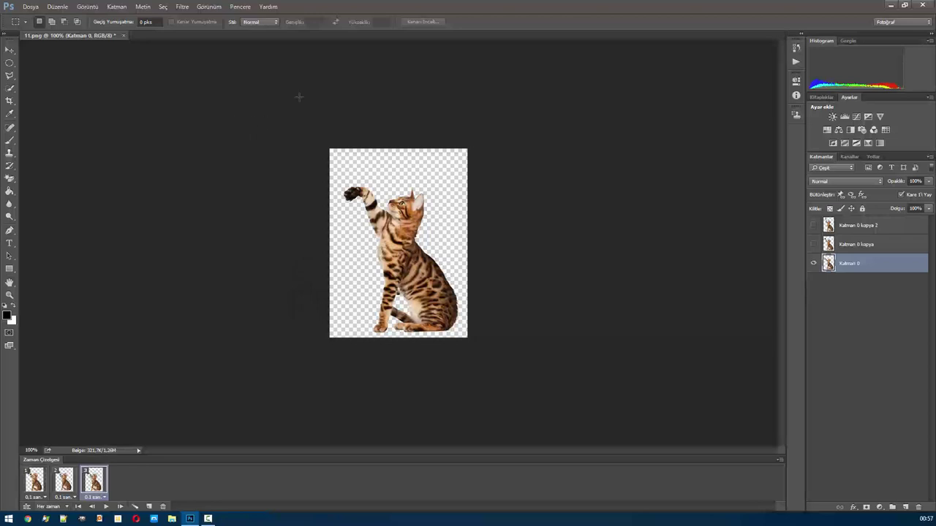
pyautogui.click(30, 7)
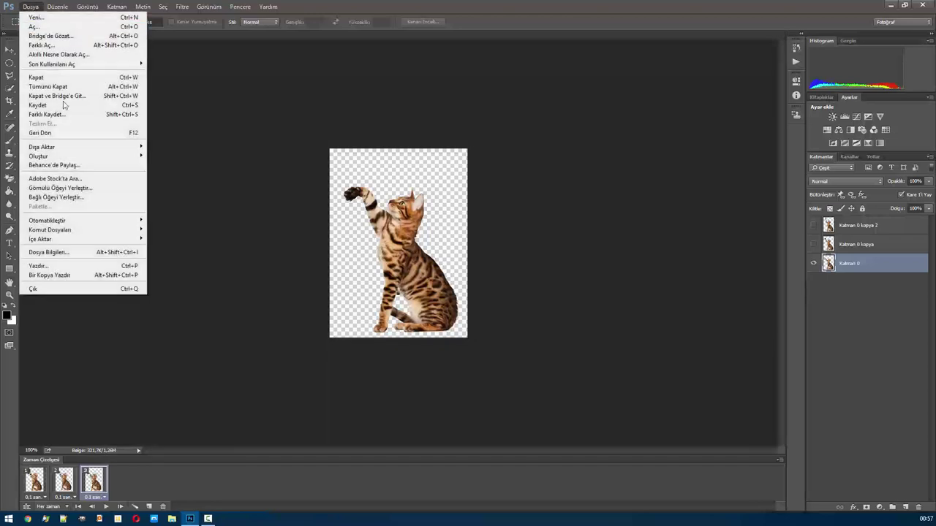
pyautogui.moveTo(42, 146)
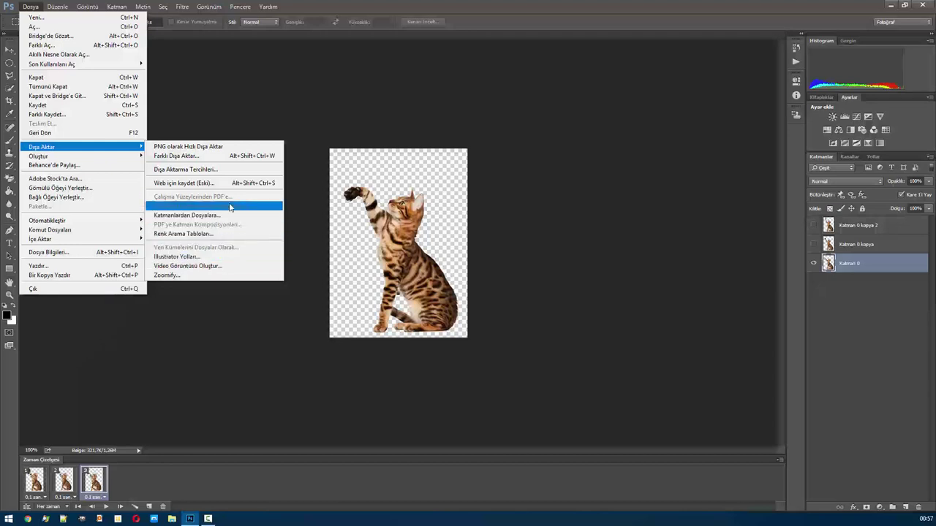
pyautogui.click(229, 266)
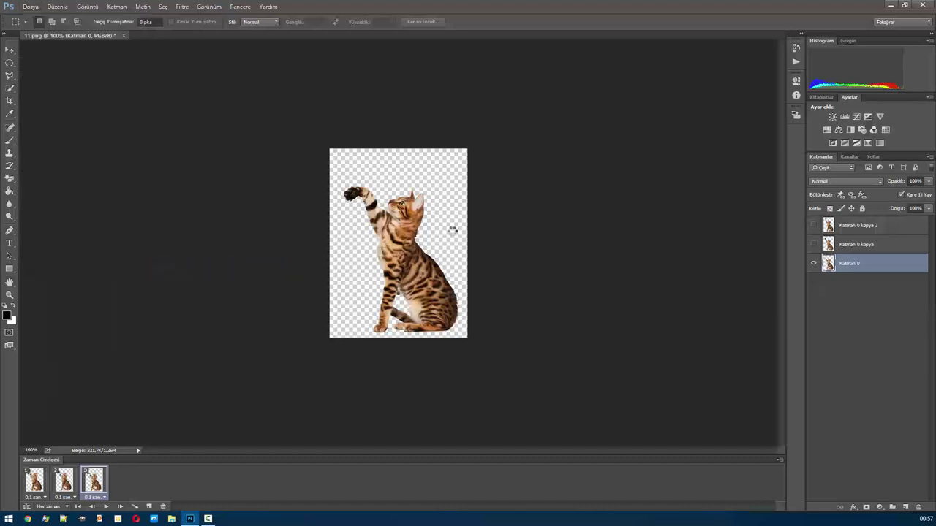